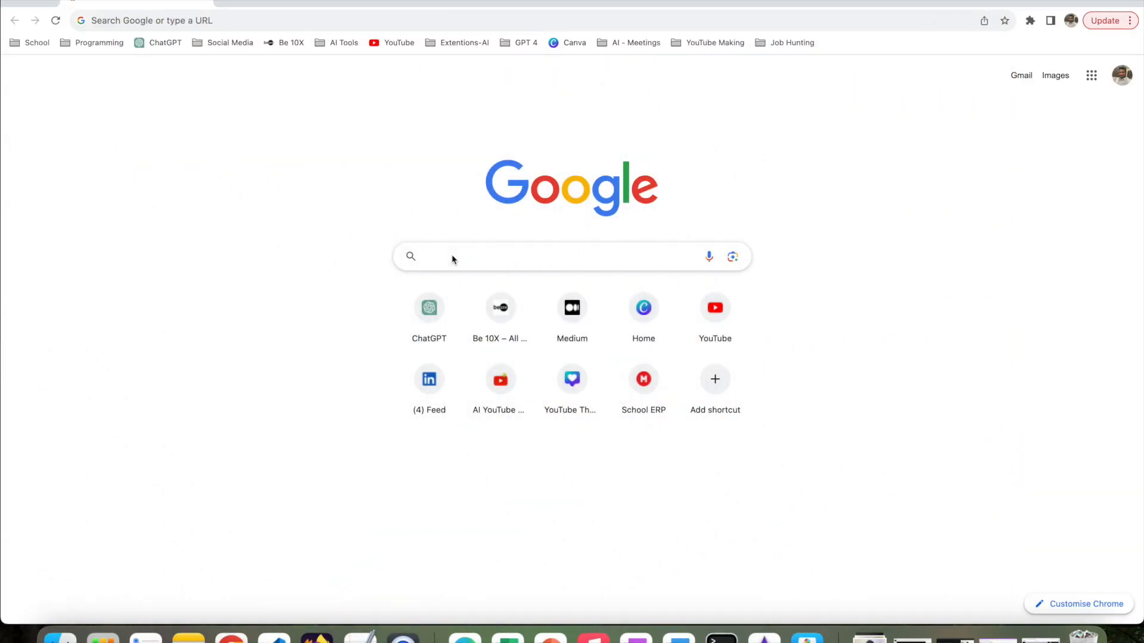
Step: Search Google for adobe firefly and open Adobe's Firefly generative AI page from the results
{"action": "left_click", "coordinate": [452, 257]}
{"action": "type", "text": "ad"}
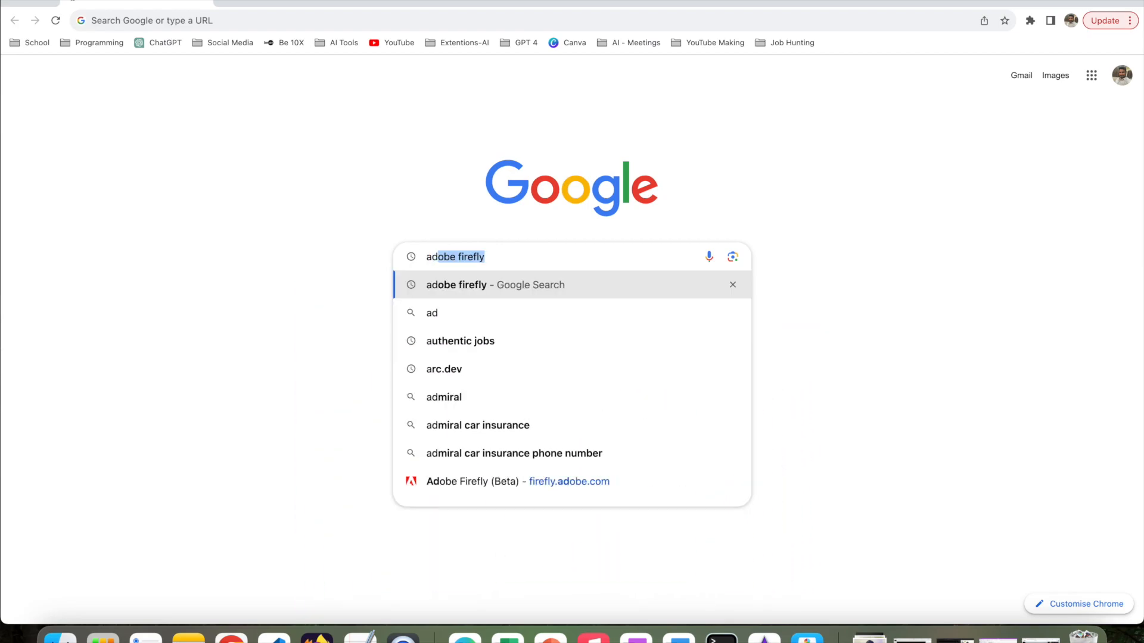
{"action": "left_click", "coordinate": [459, 292]}
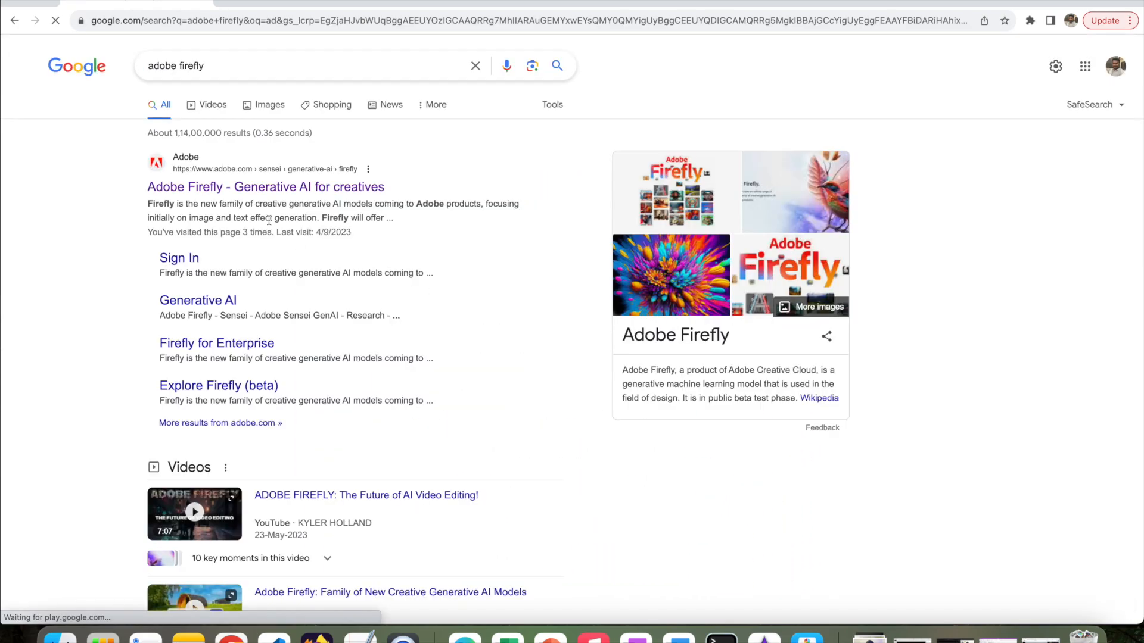
{"action": "left_click", "coordinate": [284, 186]}
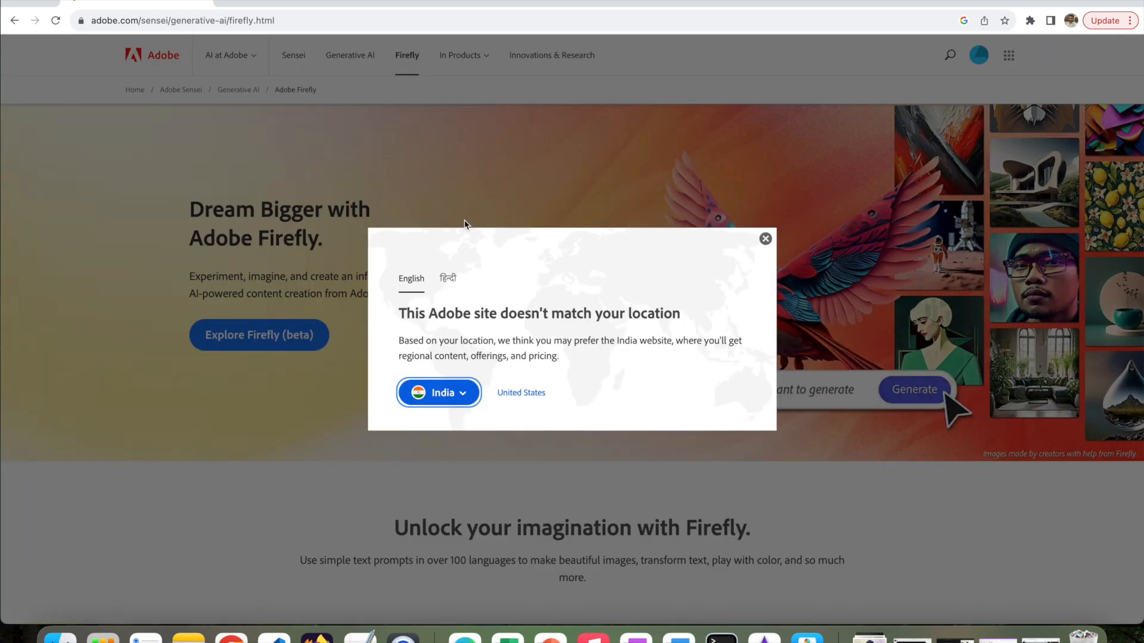
Step: Switch the Adobe site to India - English and launch the Firefly (beta) web app
{"action": "left_click", "coordinate": [463, 396]}
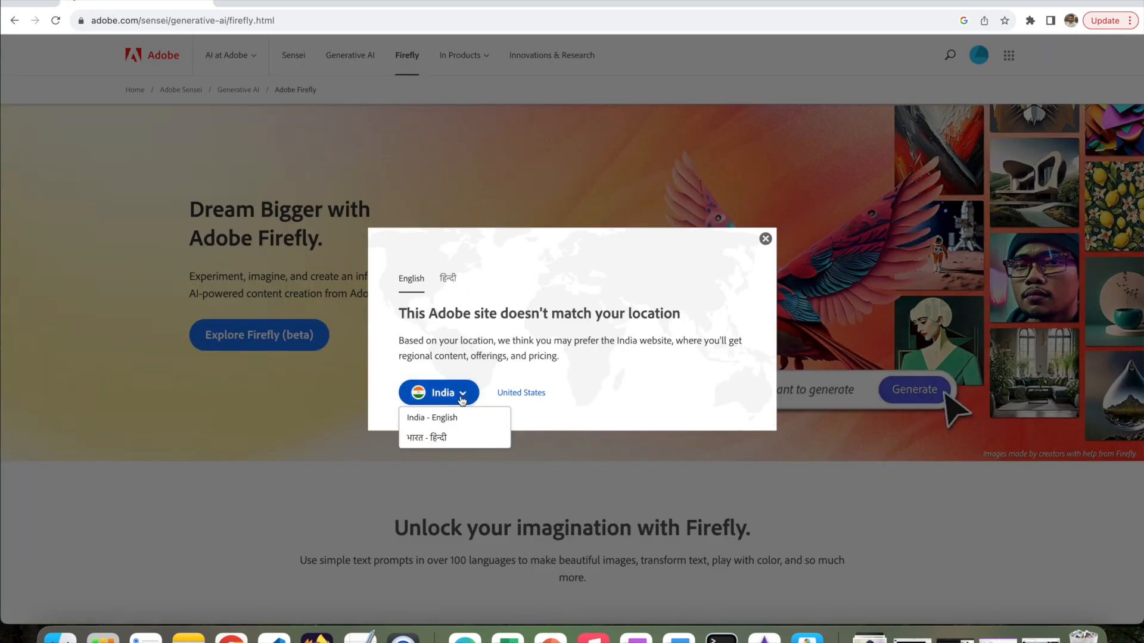
{"action": "left_click", "coordinate": [450, 417]}
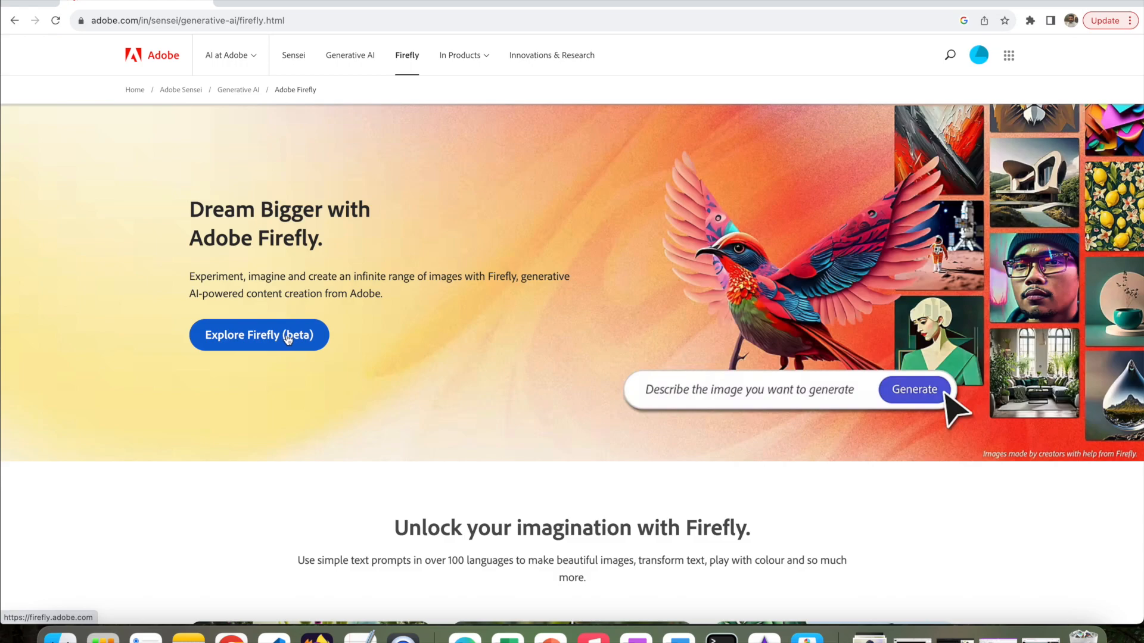
{"action": "left_click", "coordinate": [266, 343]}
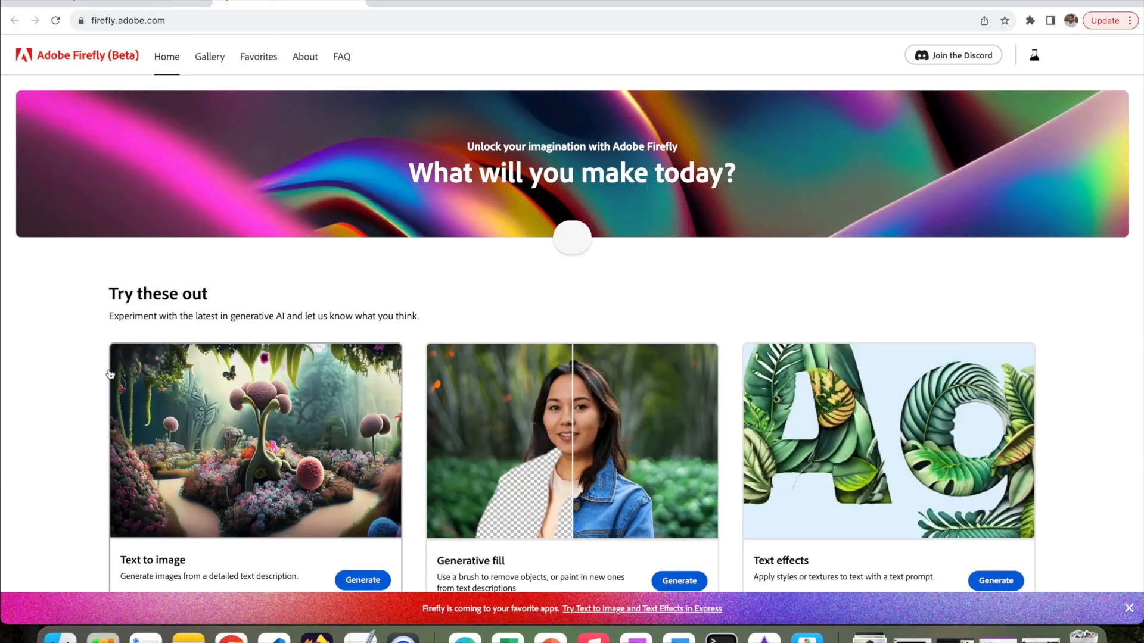
Step: Look over the Firefly tools on offer and open the Generative fill tool
{"action": "scroll", "coordinate": [63, 395], "scroll_direction": "down", "scroll_amount": 3}
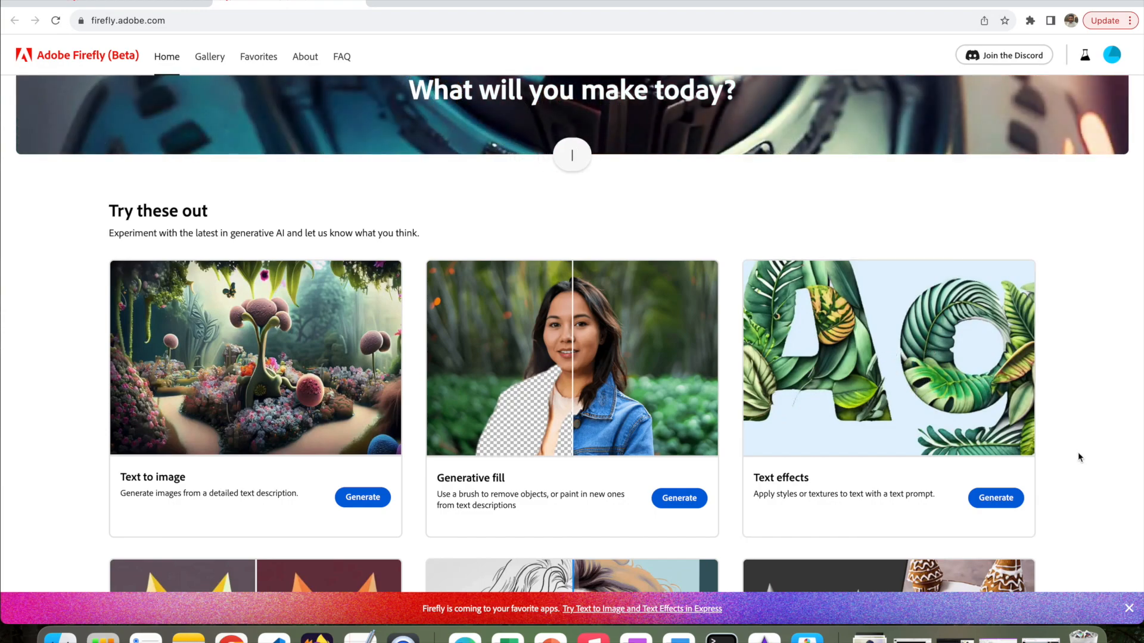
{"action": "scroll", "coordinate": [1079, 458], "scroll_direction": "down", "scroll_amount": 3}
{"action": "scroll", "coordinate": [1079, 458], "scroll_direction": "down", "scroll_amount": 2}
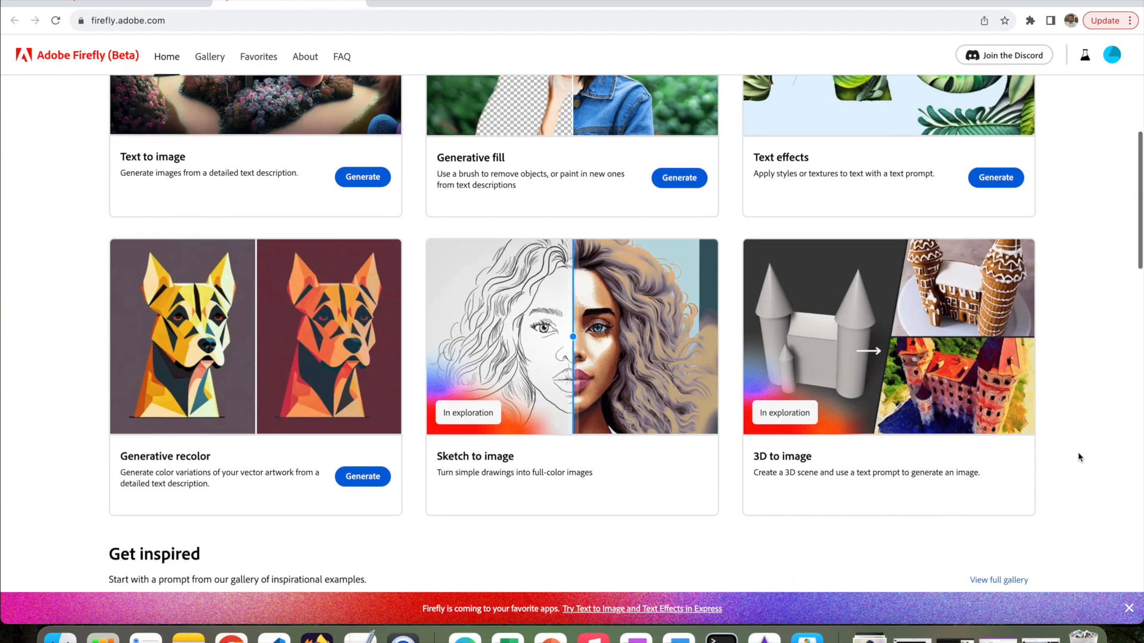
{"action": "scroll", "coordinate": [1078, 456], "scroll_direction": "up", "scroll_amount": 4}
{"action": "scroll", "coordinate": [1078, 458], "scroll_direction": "up", "scroll_amount": 1}
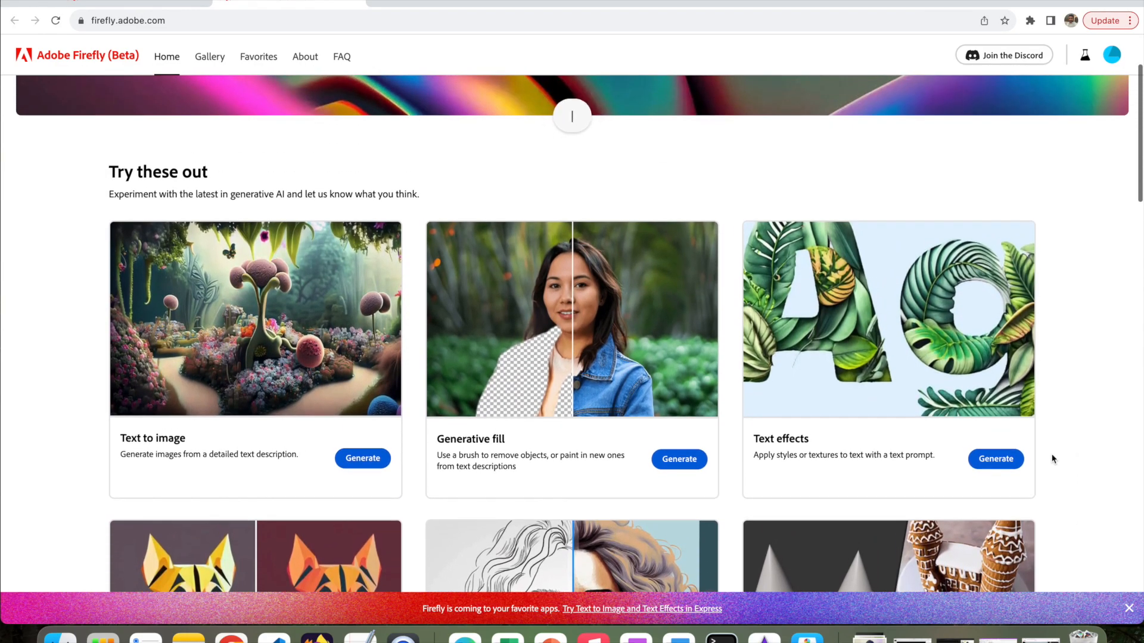
{"action": "left_click", "coordinate": [619, 355]}
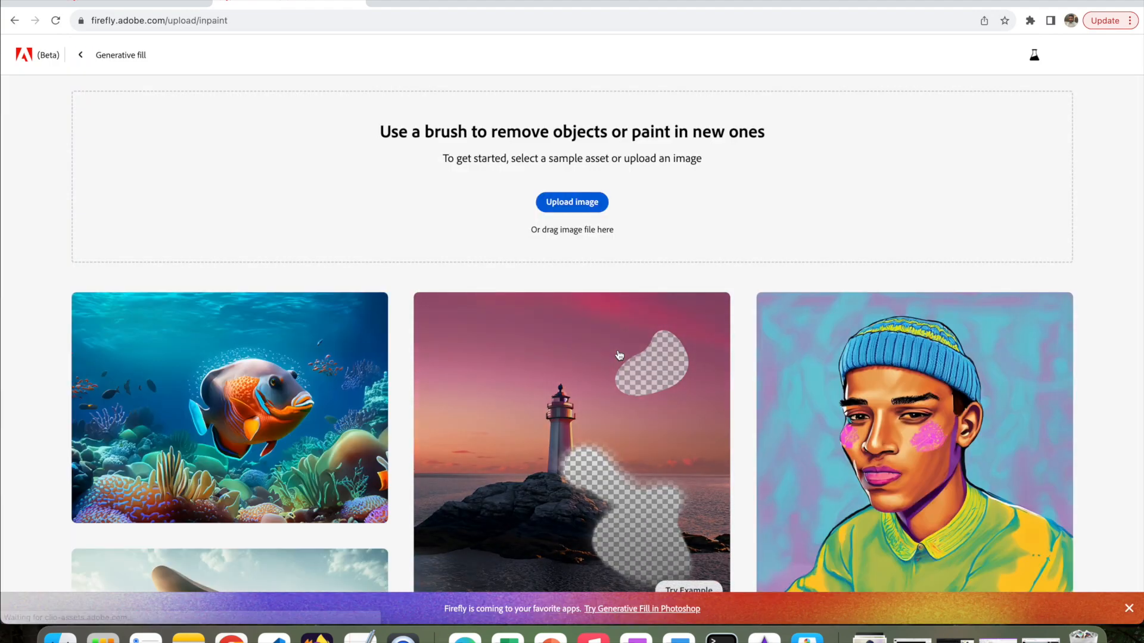
Step: Upload the photo IMG_8890 2.jpg from the Downloads folder into Generative fill
{"action": "scroll", "coordinate": [493, 251], "scroll_direction": "down", "scroll_amount": 6}
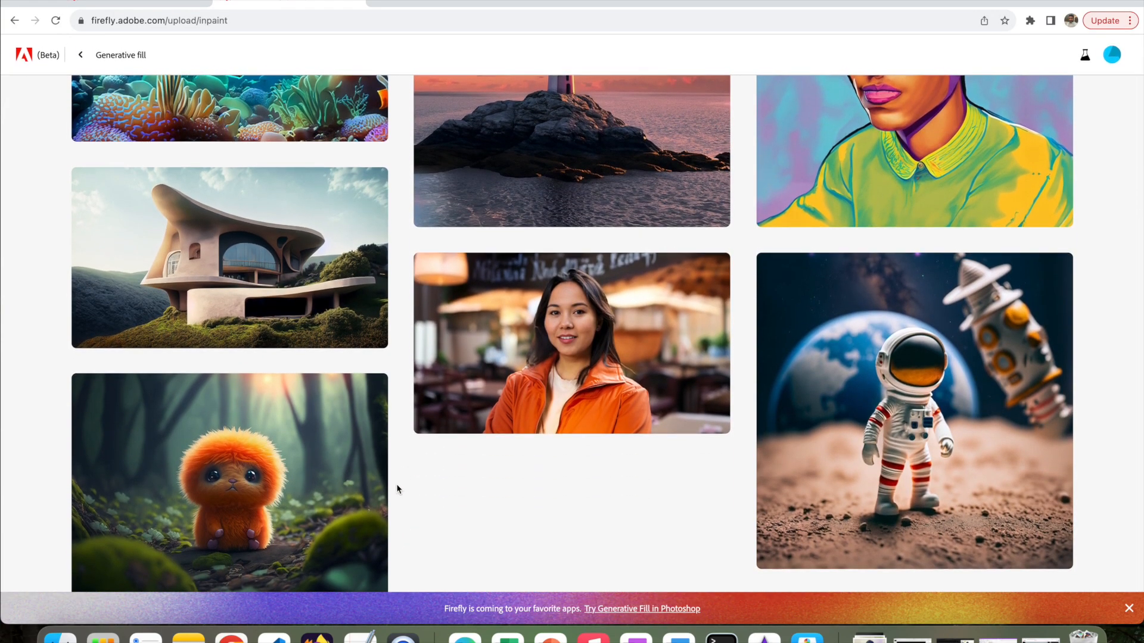
{"action": "scroll", "coordinate": [396, 484], "scroll_direction": "up", "scroll_amount": 6}
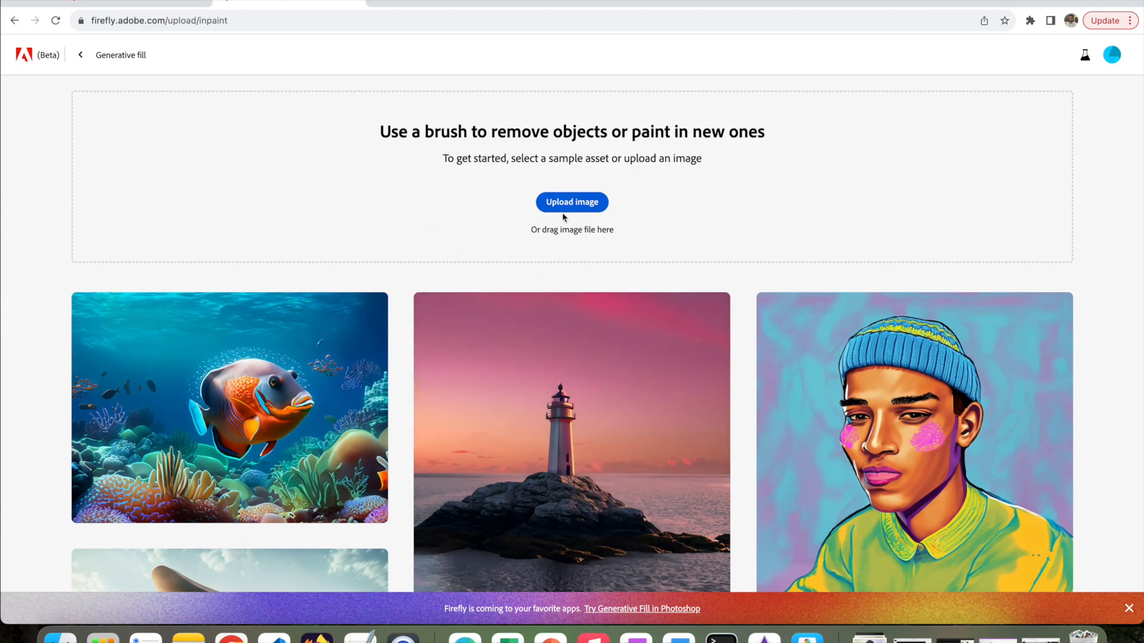
{"action": "left_click", "coordinate": [572, 202]}
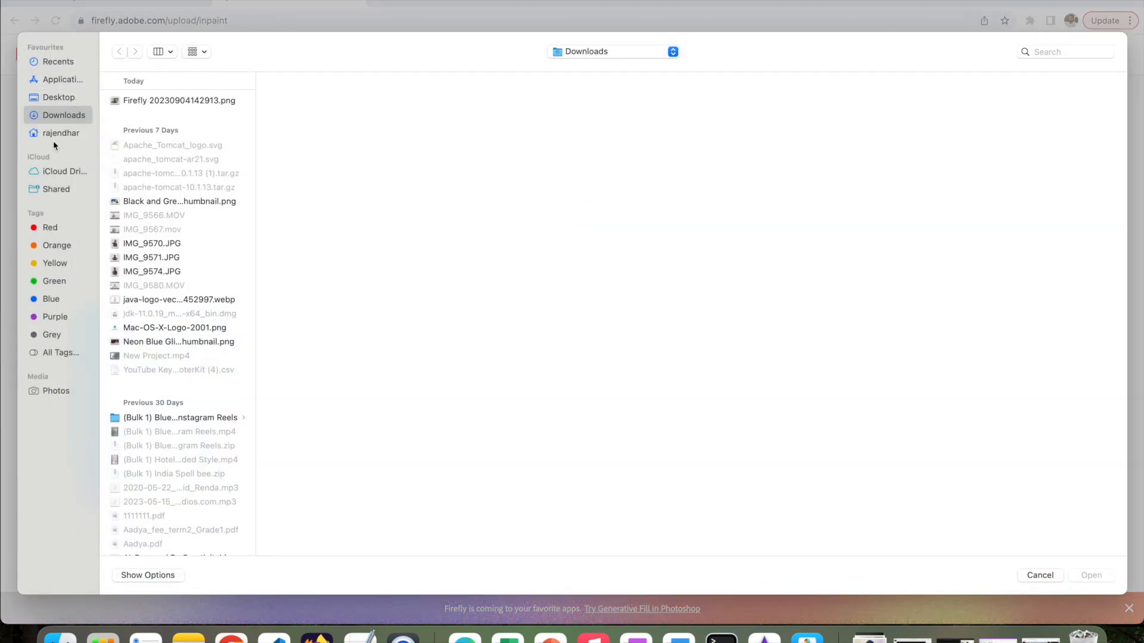
{"action": "scroll", "coordinate": [207, 258], "scroll_direction": "down", "scroll_amount": 8}
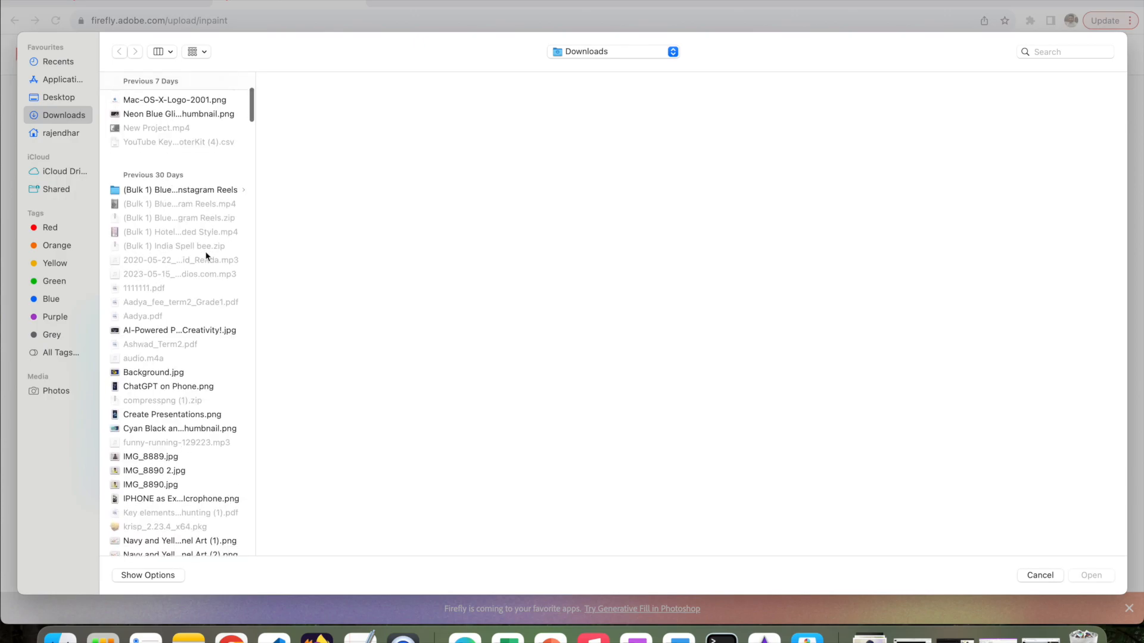
{"action": "scroll", "coordinate": [207, 256], "scroll_direction": "down", "scroll_amount": 3}
{"action": "left_click", "coordinate": [175, 358]}
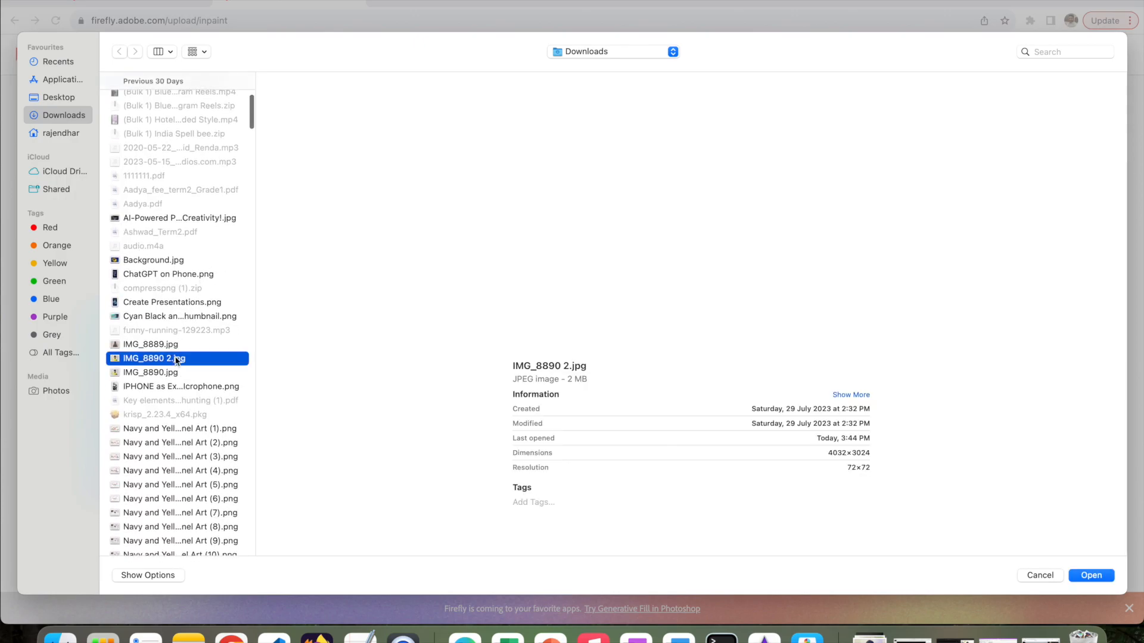
{"action": "left_click", "coordinate": [1091, 575]}
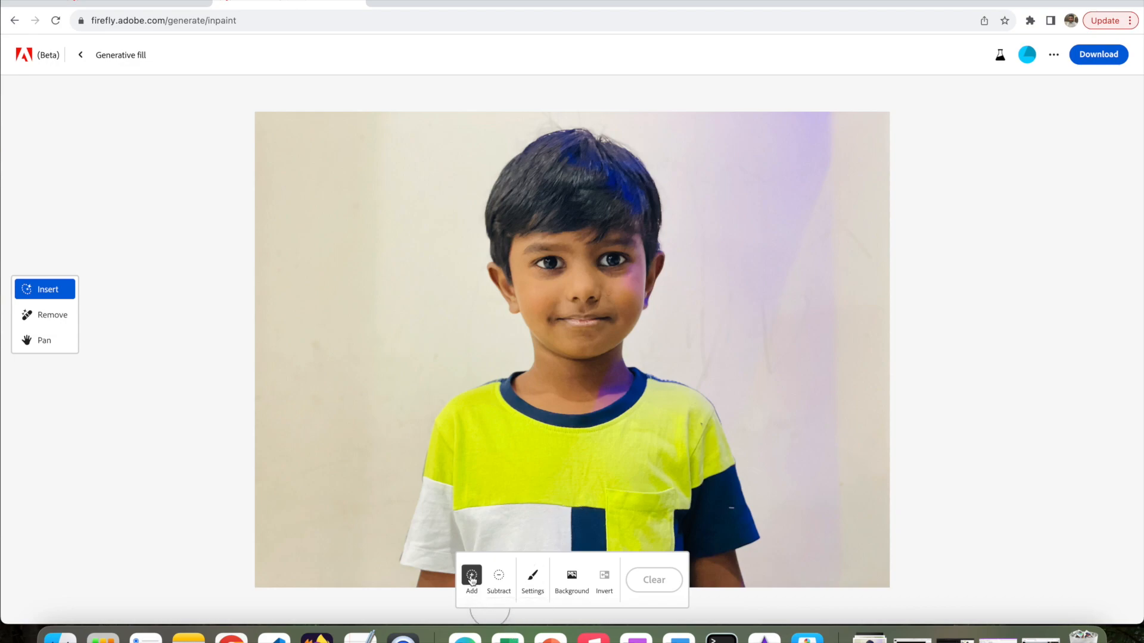
Step: Brush over the boy's whole T-shirt, including both sleeves, to mark it as the area to fill
{"action": "mouse_move", "coordinate": [492, 374]}
{"action": "left_mouse_down"}
{"action": "mouse_move", "coordinate": [507, 409]}
{"action": "mouse_move", "coordinate": [573, 424]}
{"action": "mouse_move", "coordinate": [622, 410]}
{"action": "mouse_move", "coordinate": [644, 378]}
{"action": "mouse_move", "coordinate": [699, 394]}
{"action": "mouse_move", "coordinate": [701, 422]}
{"action": "mouse_move", "coordinate": [637, 445]}
{"action": "mouse_move", "coordinate": [522, 447]}
{"action": "mouse_move", "coordinate": [497, 423]}
{"action": "mouse_move", "coordinate": [498, 372]}
{"action": "mouse_move", "coordinate": [461, 409]}
{"action": "mouse_move", "coordinate": [418, 494]}
{"action": "mouse_move", "coordinate": [448, 421]}
{"action": "mouse_move", "coordinate": [424, 521]}
{"action": "mouse_move", "coordinate": [482, 438]}
{"action": "mouse_move", "coordinate": [482, 419]}
{"action": "mouse_move", "coordinate": [492, 484]}
{"action": "mouse_move", "coordinate": [399, 545]}
{"action": "mouse_move", "coordinate": [448, 556]}
{"action": "mouse_move", "coordinate": [501, 503]}
{"action": "mouse_move", "coordinate": [516, 461]}
{"action": "mouse_move", "coordinate": [713, 393]}
{"action": "mouse_move", "coordinate": [564, 461]}
{"action": "mouse_move", "coordinate": [516, 495]}
{"action": "mouse_move", "coordinate": [613, 483]}
{"action": "mouse_move", "coordinate": [760, 436]}
{"action": "mouse_move", "coordinate": [563, 486]}
{"action": "mouse_move", "coordinate": [644, 474]}
{"action": "left_mouse_up"}
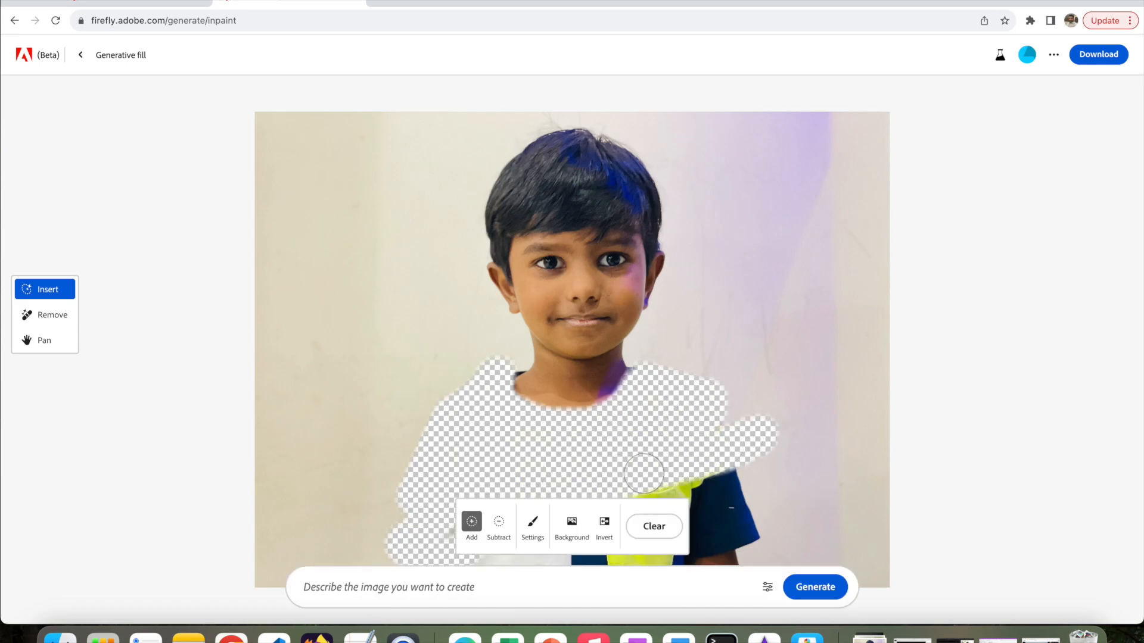
{"action": "scroll", "coordinate": [643, 474], "scroll_direction": "down", "scroll_amount": 5}
{"action": "mouse_move", "coordinate": [487, 381]}
{"action": "left_mouse_down"}
{"action": "mouse_move", "coordinate": [498, 413]}
{"action": "mouse_move", "coordinate": [525, 379]}
{"action": "mouse_move", "coordinate": [764, 290]}
{"action": "mouse_move", "coordinate": [526, 370]}
{"action": "mouse_move", "coordinate": [500, 418]}
{"action": "mouse_move", "coordinate": [534, 421]}
{"action": "mouse_move", "coordinate": [611, 359]}
{"action": "mouse_move", "coordinate": [788, 304]}
{"action": "mouse_move", "coordinate": [593, 393]}
{"action": "mouse_move", "coordinate": [564, 426]}
{"action": "mouse_move", "coordinate": [781, 326]}
{"action": "mouse_move", "coordinate": [637, 412]}
{"action": "mouse_move", "coordinate": [798, 352]}
{"action": "mouse_move", "coordinate": [693, 372]}
{"action": "mouse_move", "coordinate": [662, 406]}
{"action": "mouse_move", "coordinate": [704, 416]}
{"action": "left_mouse_up"}
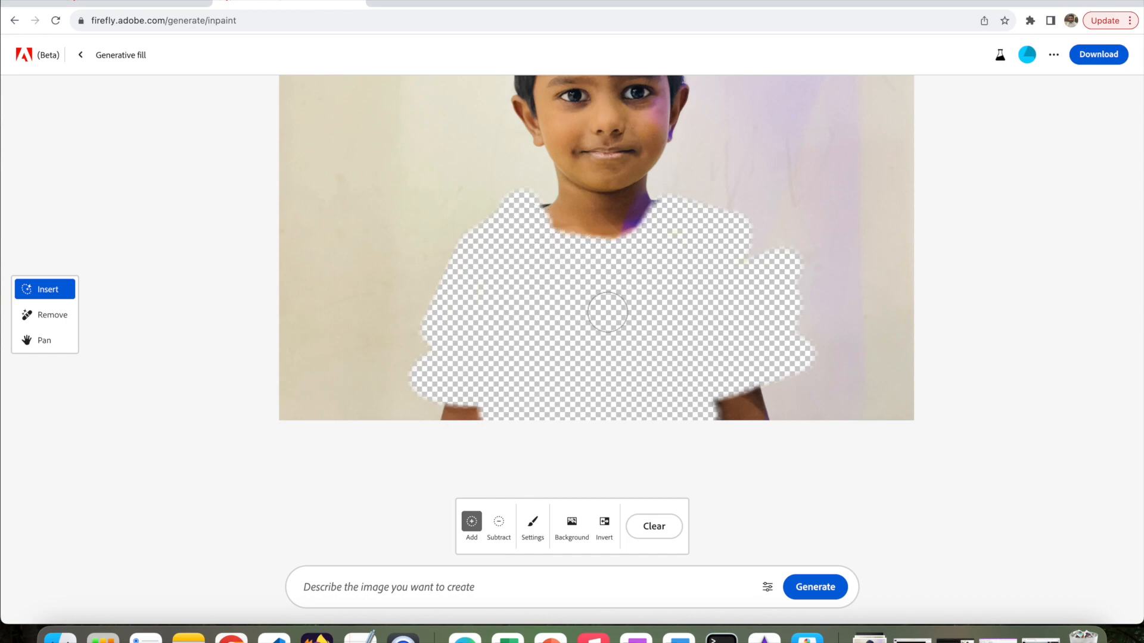
Step: Generate a fill for the brushed area with the prompt "T-shirt for boy"
{"action": "scroll", "coordinate": [600, 383], "scroll_direction": "up", "scroll_amount": 3}
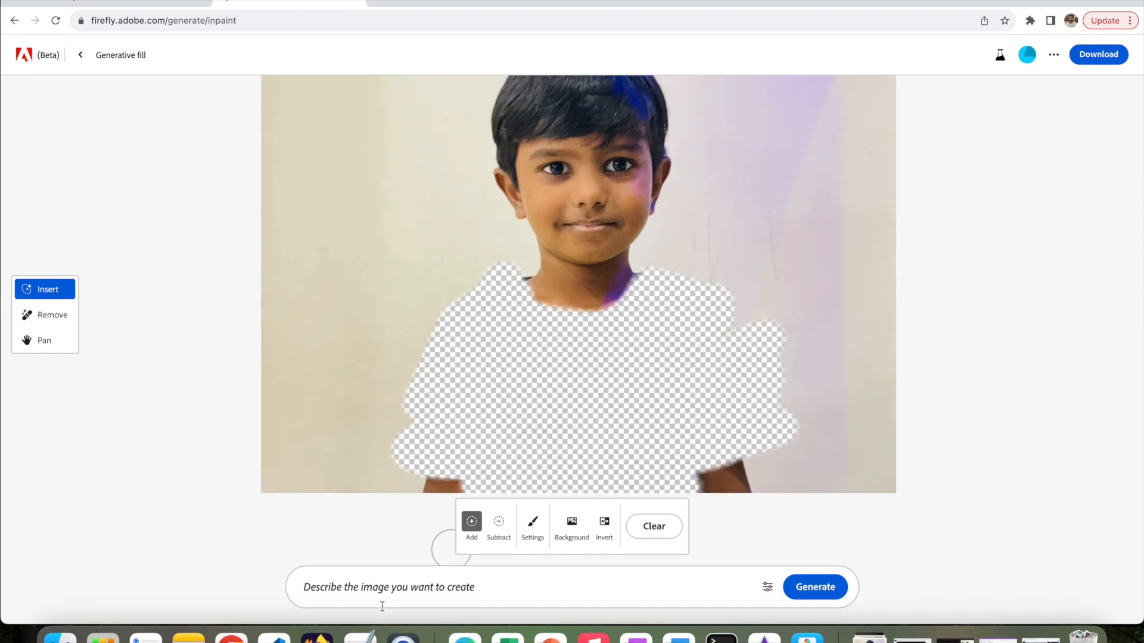
{"action": "left_click", "coordinate": [357, 591]}
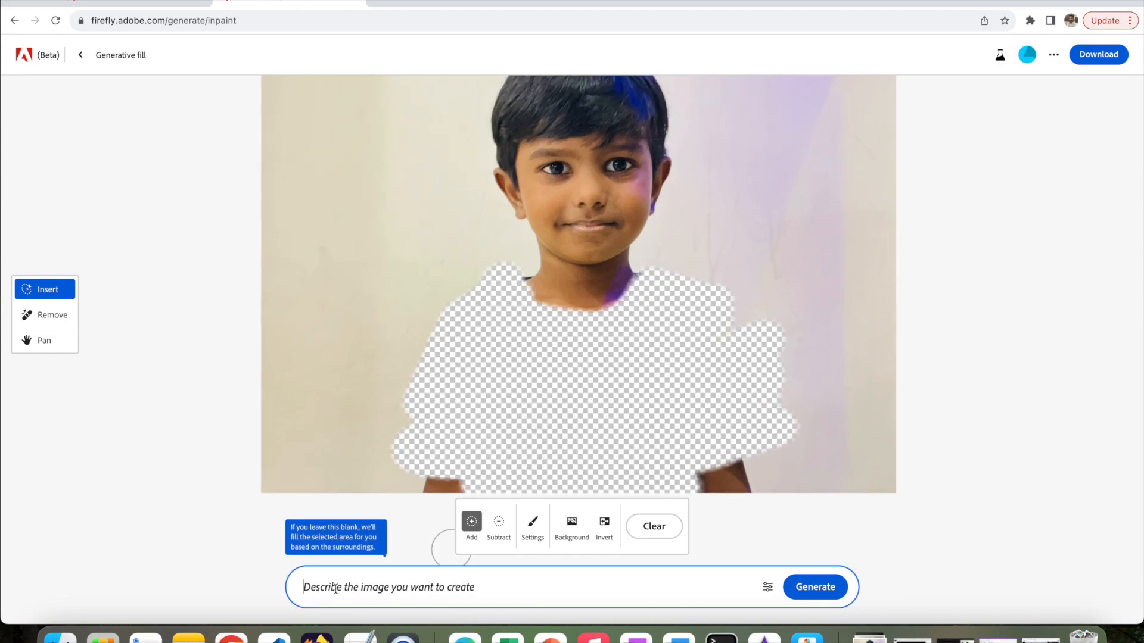
{"action": "type", "text": "T-shirt for boy"}
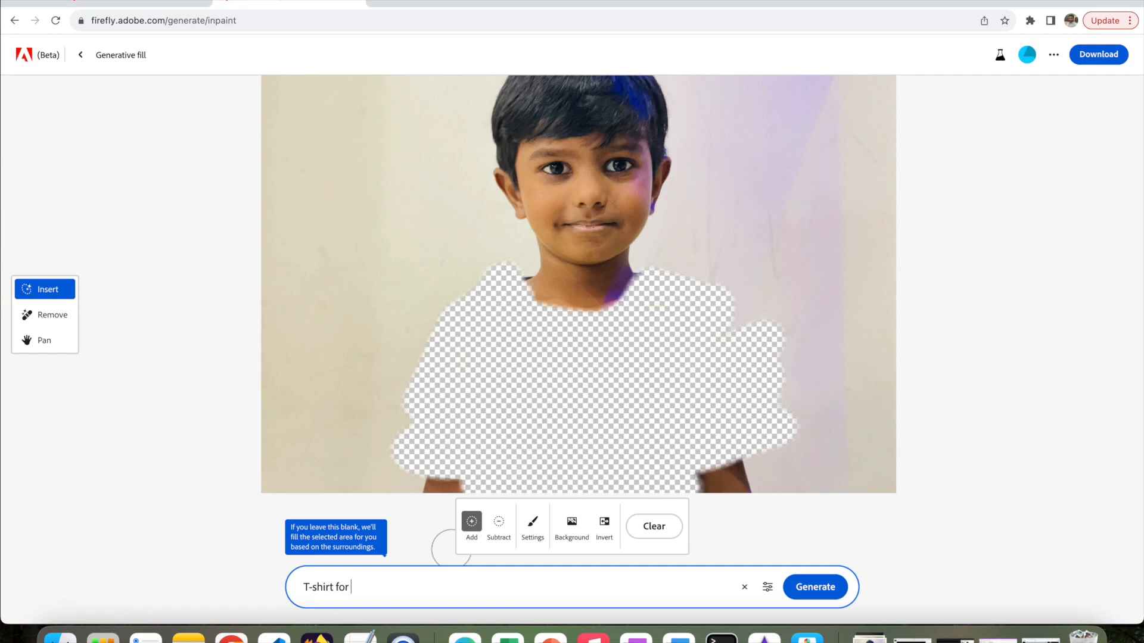
{"action": "left_click", "coordinate": [821, 588]}
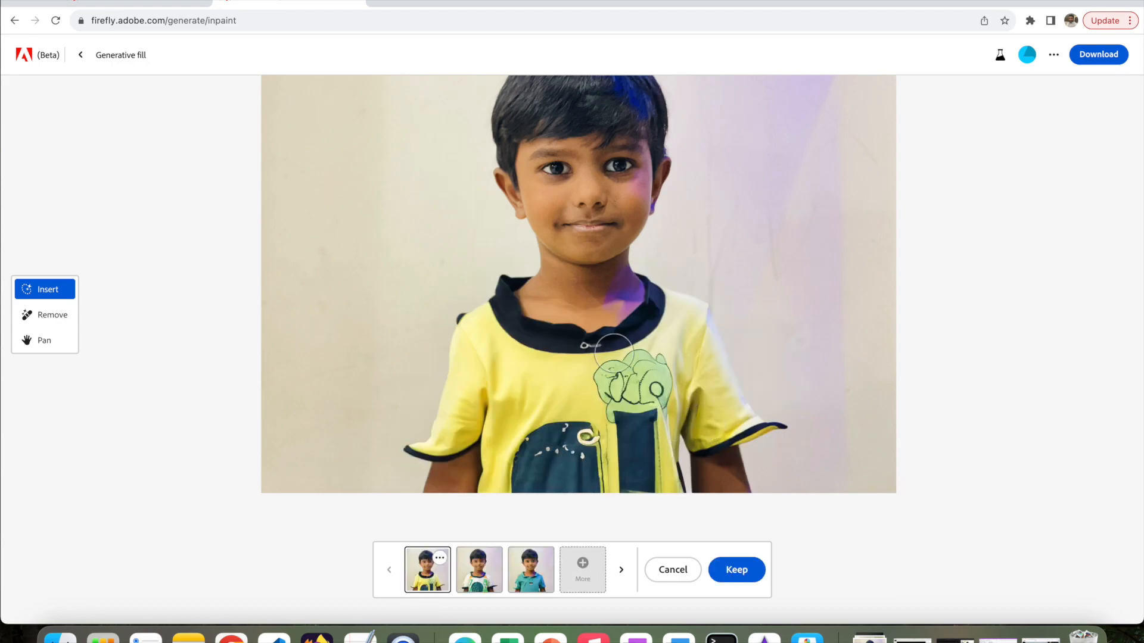
Step: Compare the three generated T-shirt variations on the photo
{"action": "left_click", "coordinate": [478, 577]}
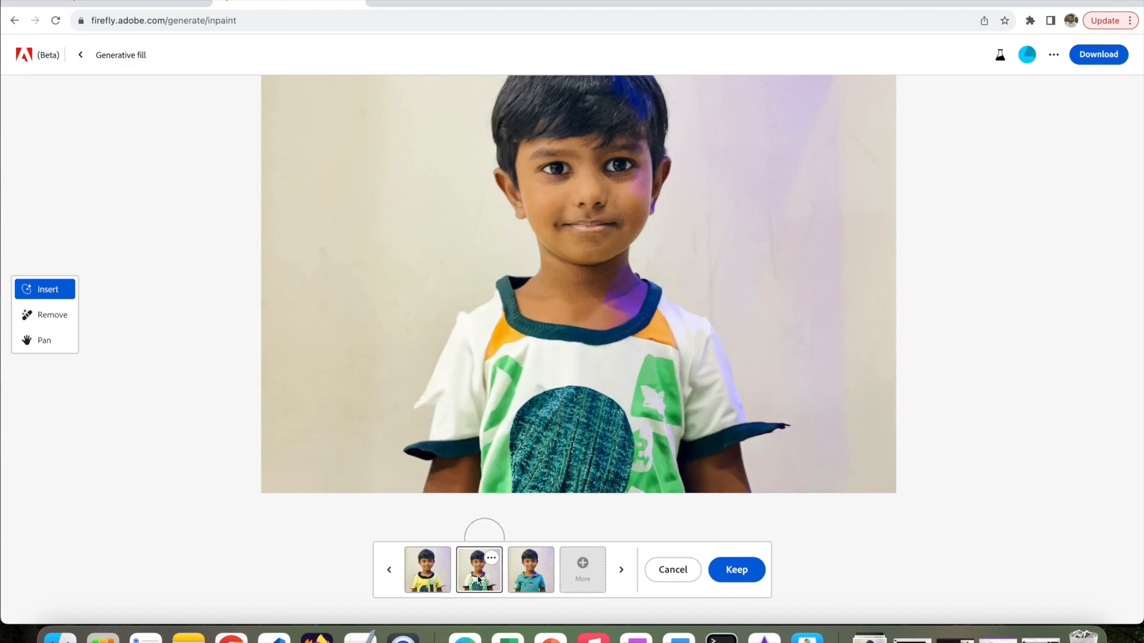
{"action": "left_click", "coordinate": [532, 576]}
{"action": "left_click", "coordinate": [481, 578]}
{"action": "left_click", "coordinate": [424, 582]}
{"action": "left_click", "coordinate": [474, 578]}
{"action": "left_click", "coordinate": [534, 573]}
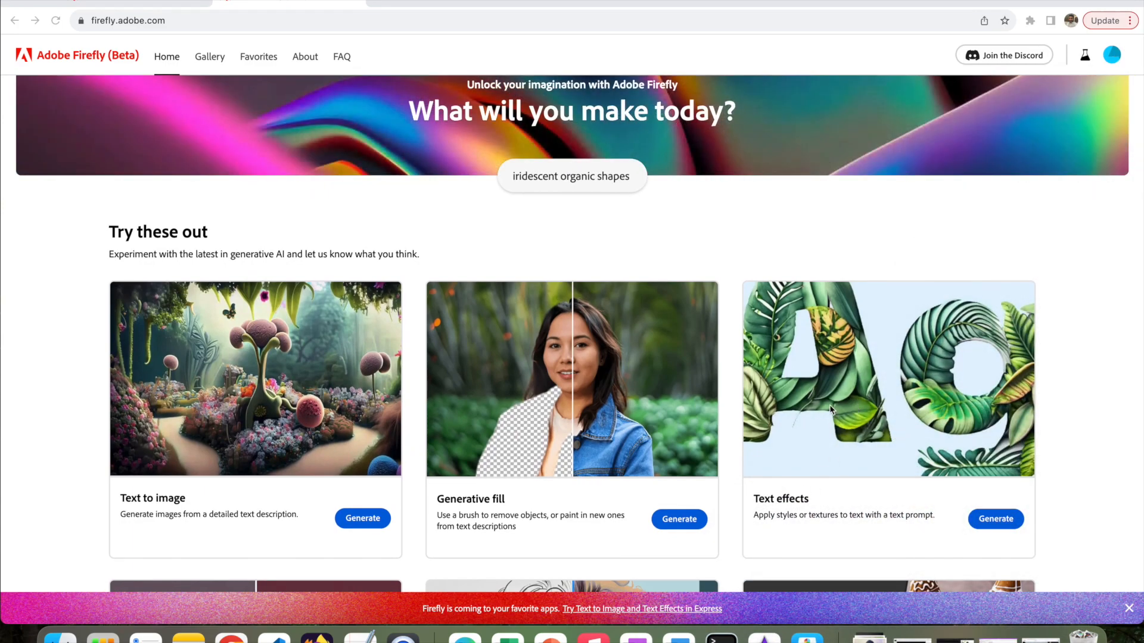
Step: Open the Text effects tool from the Firefly home page and try the holographic snakeskin sample prompt from its gallery
{"action": "left_click", "coordinate": [984, 520]}
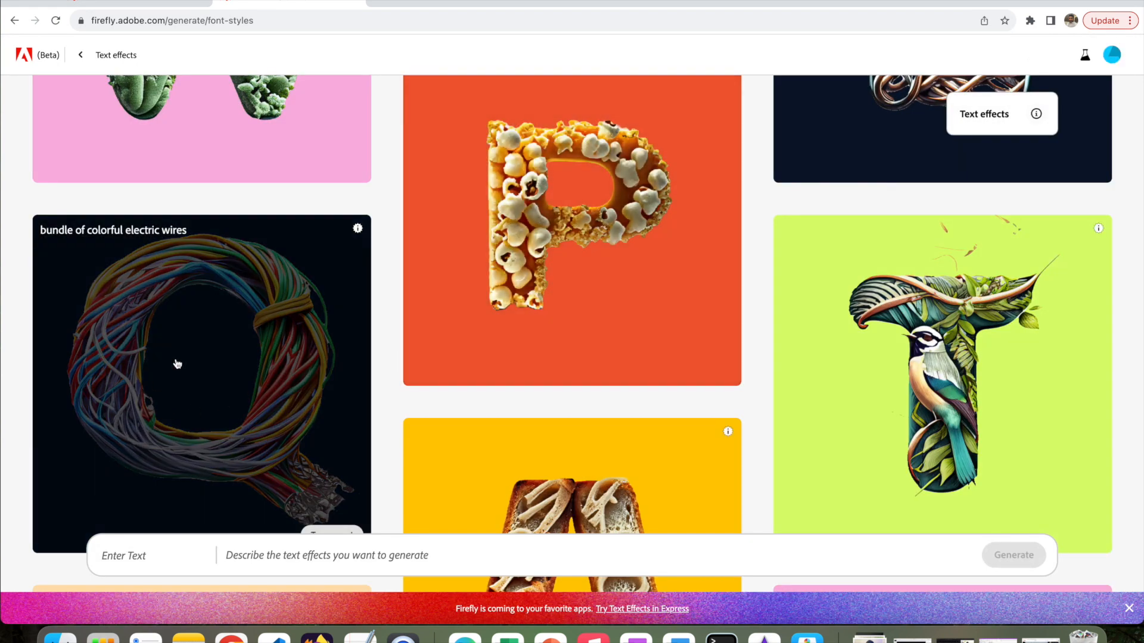
{"action": "scroll", "coordinate": [177, 364], "scroll_direction": "up", "scroll_amount": 15}
{"action": "scroll", "coordinate": [177, 364], "scroll_direction": "up", "scroll_amount": 10}
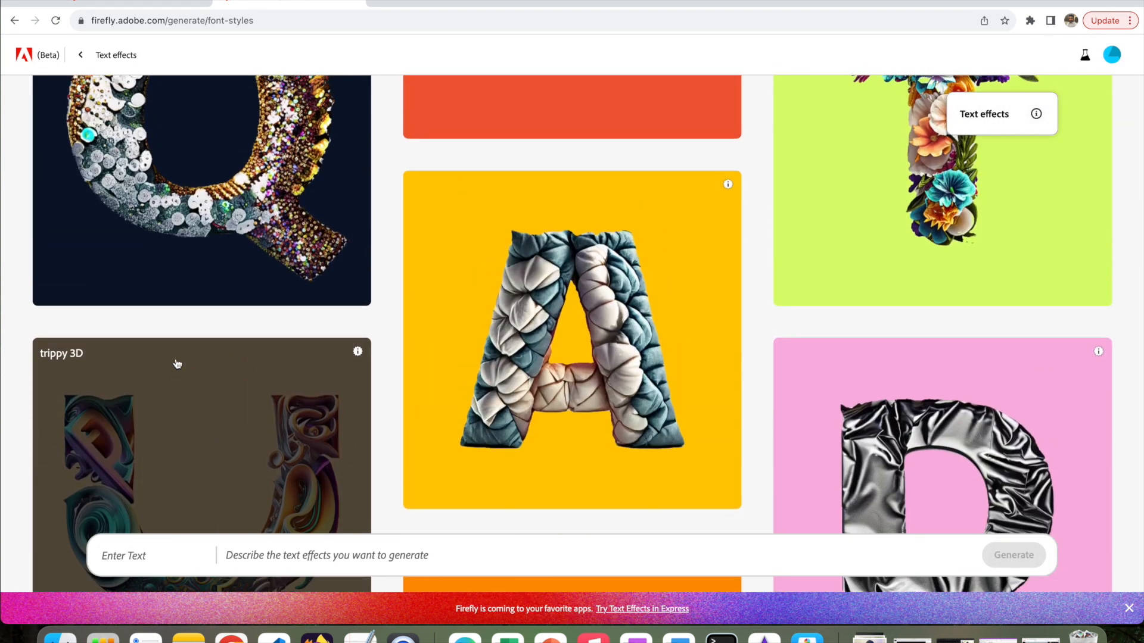
{"action": "scroll", "coordinate": [177, 364], "scroll_direction": "up", "scroll_amount": 10}
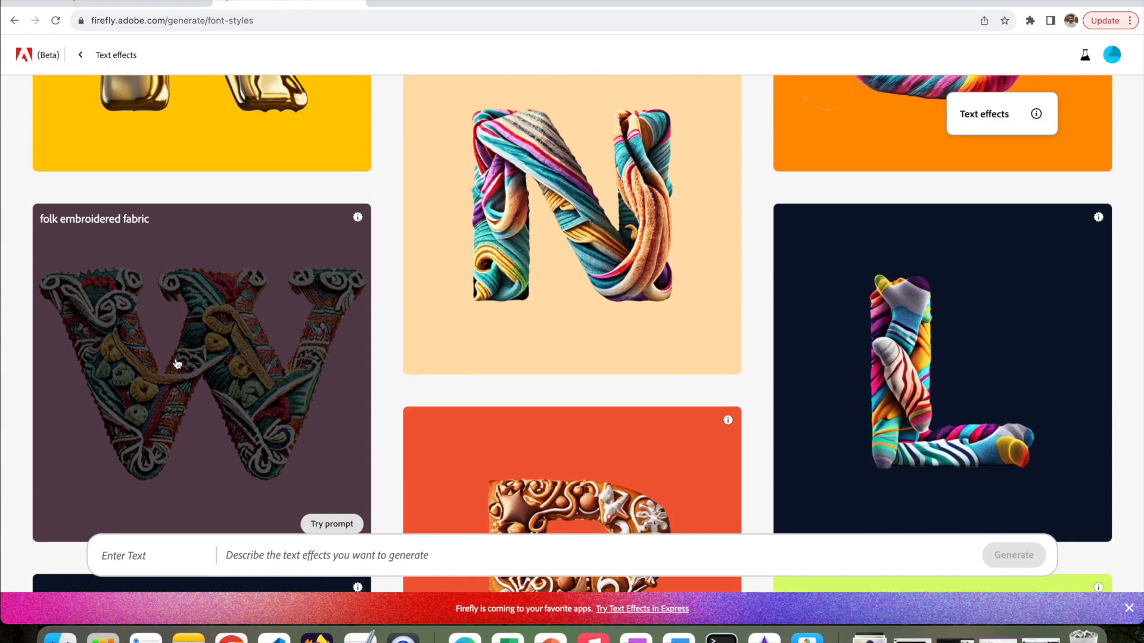
{"action": "scroll", "coordinate": [177, 364], "scroll_direction": "up", "scroll_amount": 10}
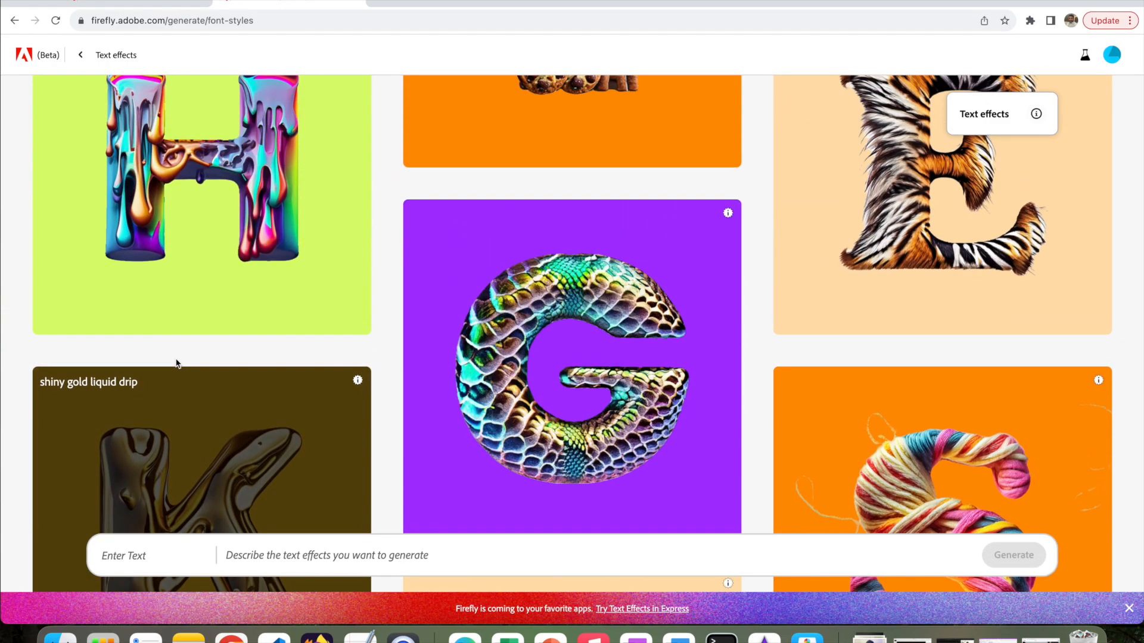
{"action": "left_click", "coordinate": [540, 305]}
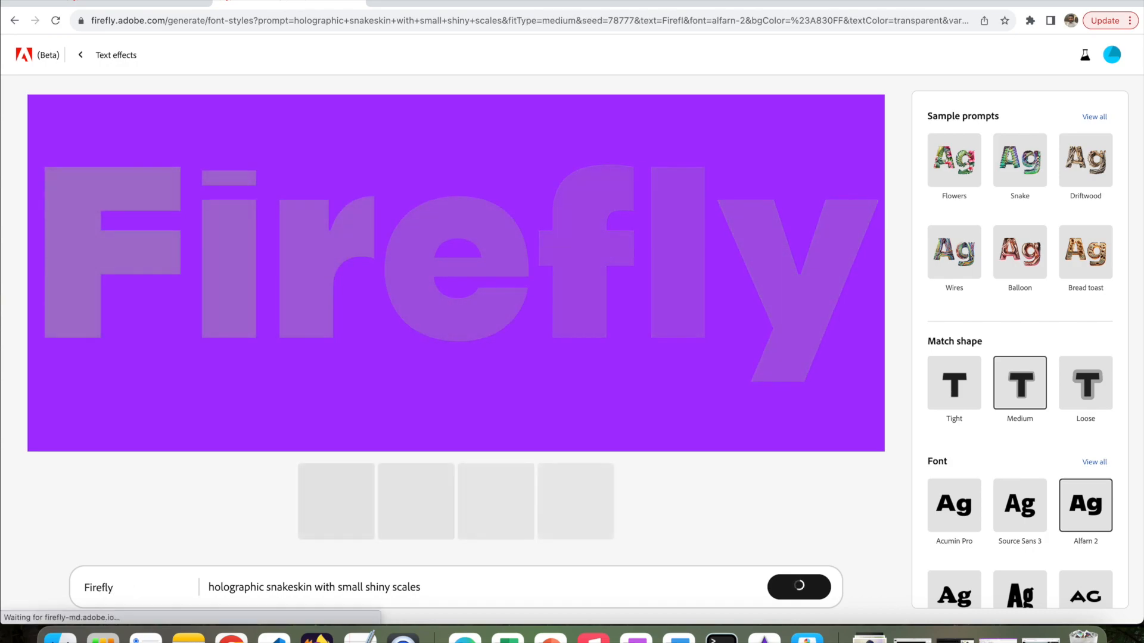
Step: Replace the sample word in the snakeskin text effect with a short first name
{"action": "key", "text": "BackSpace"}
{"action": "key", "text": "BackSpace"}
{"action": "key", "text": "BackSpace"}
{"action": "key", "text": "BackSpace"}
{"action": "key", "text": "BackSpace"}
{"action": "key", "text": "BackSpace"}
{"action": "key", "text": "BackSpace"}
{"action": "type", "text": "Raj"}
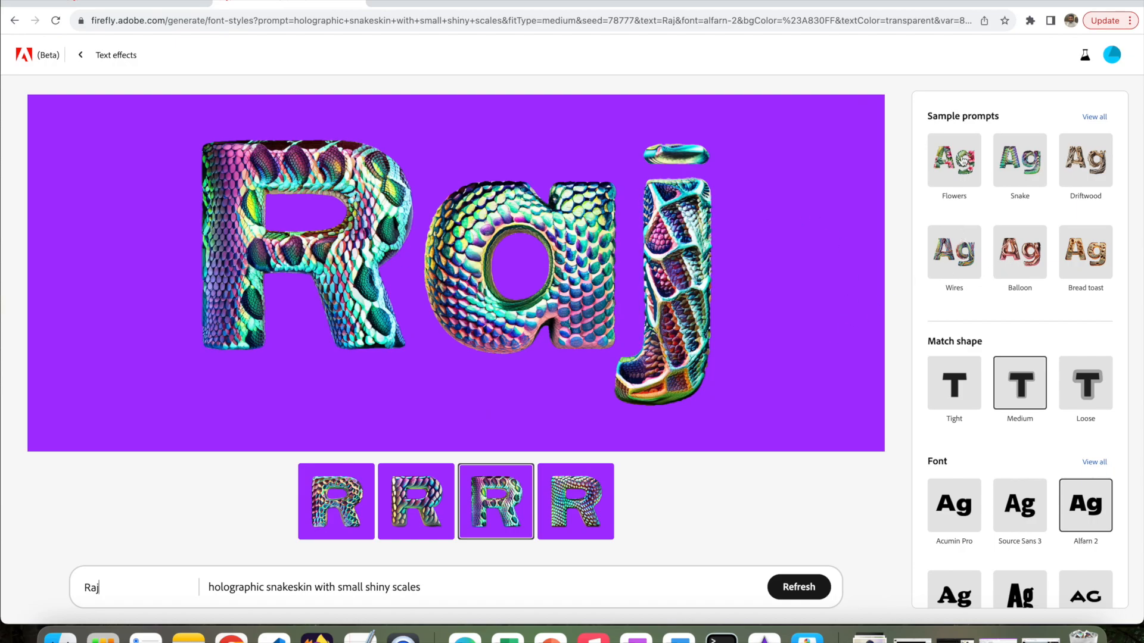
Step: Show all sample prompts for text effects and look through the material, texture, food and drink styles
{"action": "left_click", "coordinate": [1095, 118]}
{"action": "scroll", "coordinate": [1003, 331], "scroll_direction": "down", "scroll_amount": 4}
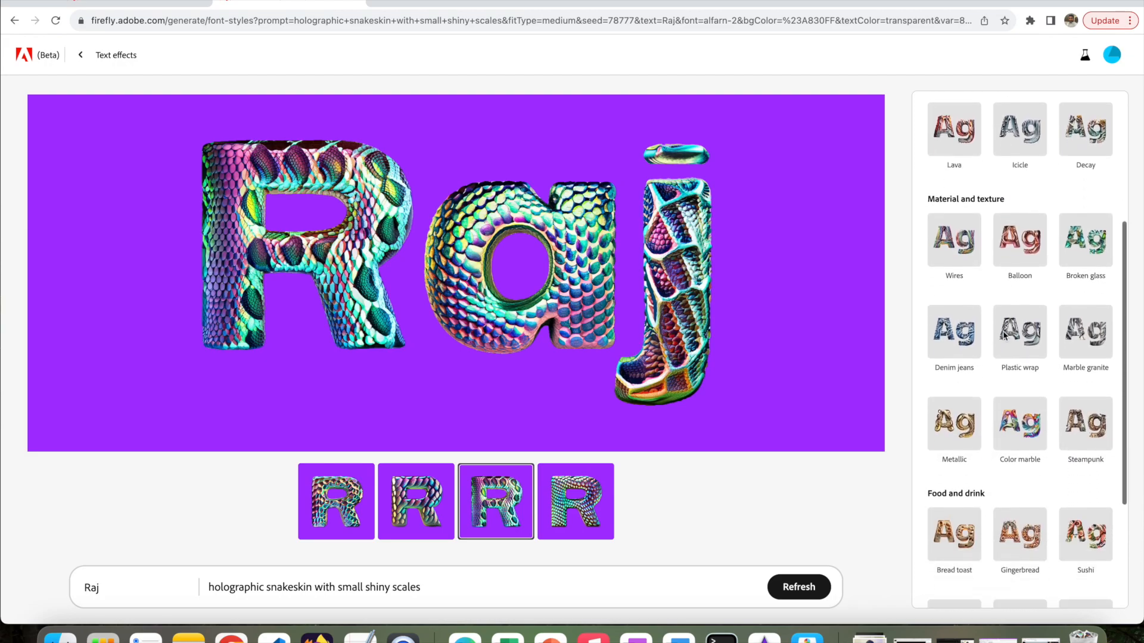
{"action": "scroll", "coordinate": [1003, 331], "scroll_direction": "down", "scroll_amount": 1}
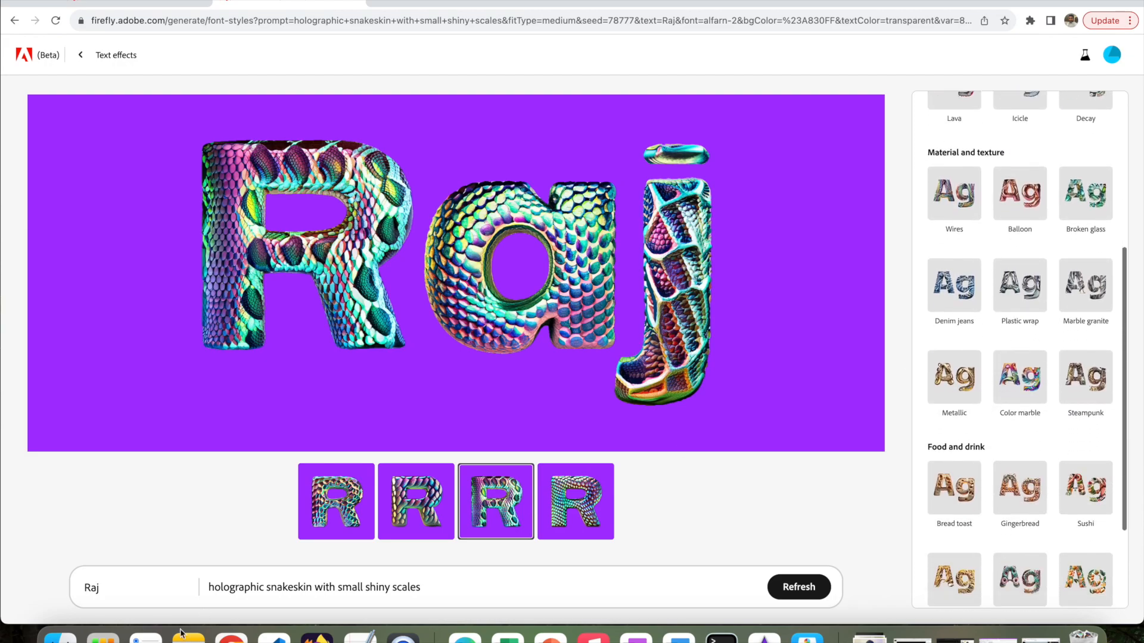
Step: Return to the Firefly home page, open the Text to image tool and browse its gallery of sample images
{"action": "left_click", "coordinate": [27, 58]}
{"action": "scroll", "coordinate": [38, 460], "scroll_direction": "down", "scroll_amount": 3}
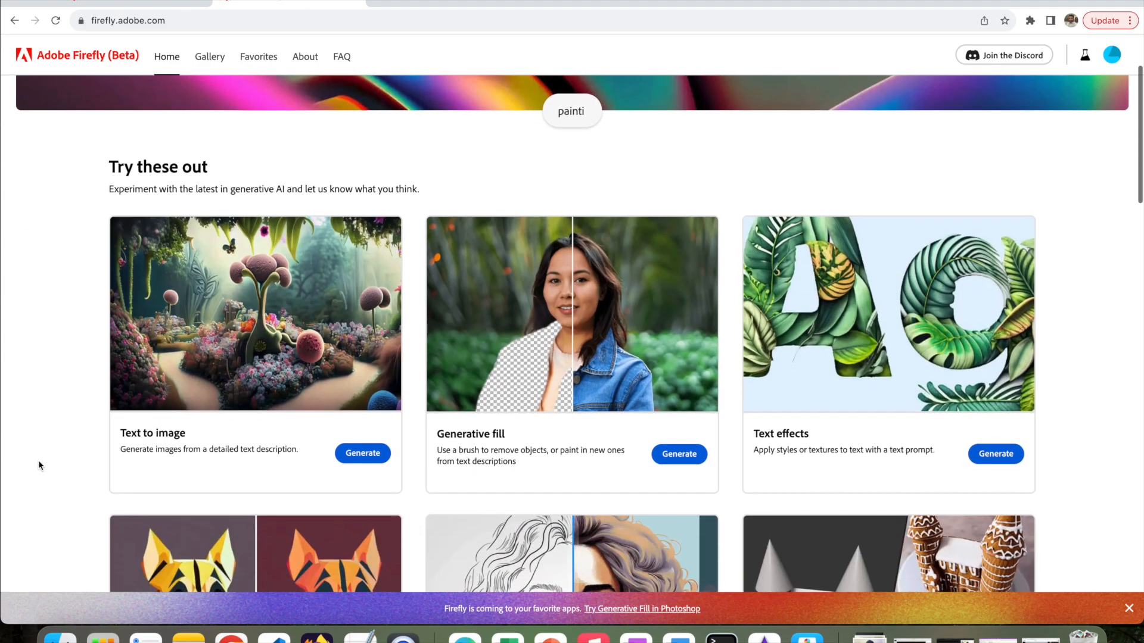
{"action": "left_click", "coordinate": [194, 329]}
{"action": "scroll", "coordinate": [411, 318], "scroll_direction": "down", "scroll_amount": 6}
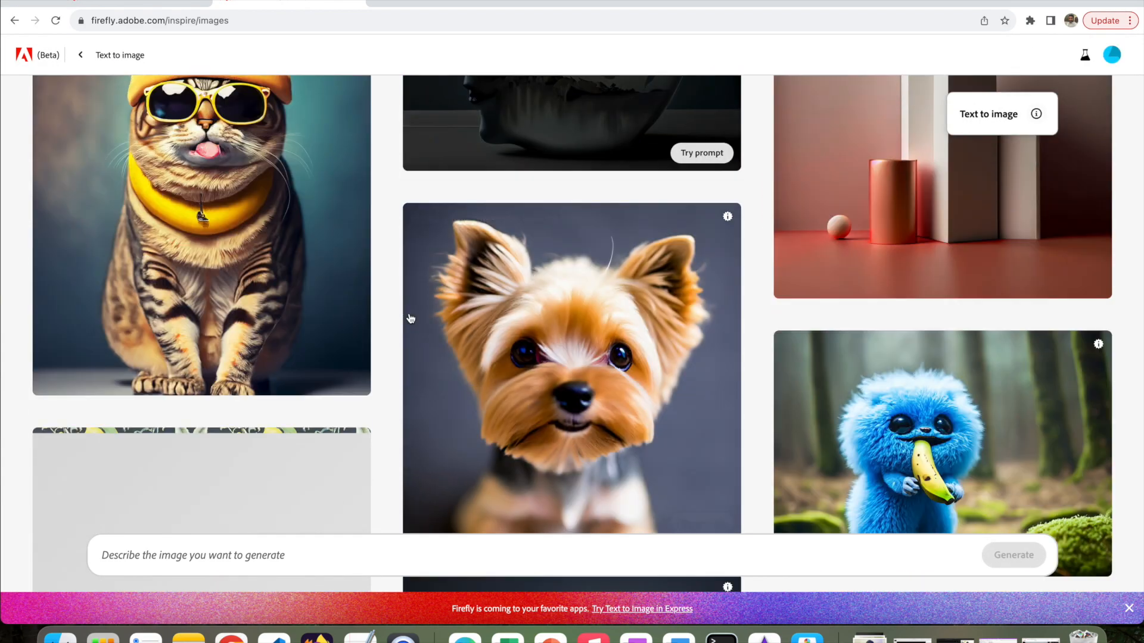
{"action": "scroll", "coordinate": [410, 319], "scroll_direction": "down", "scroll_amount": 20}
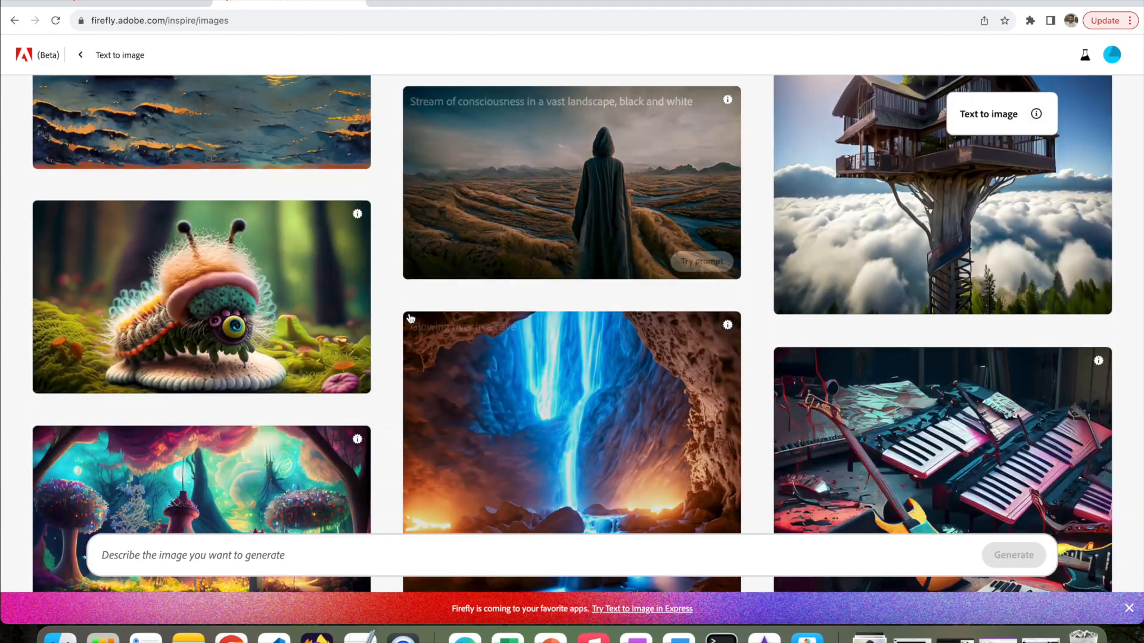
Step: Generate a set of images from the text prompt "cat under the tree"
{"action": "scroll", "coordinate": [410, 319], "scroll_direction": "down", "scroll_amount": 10}
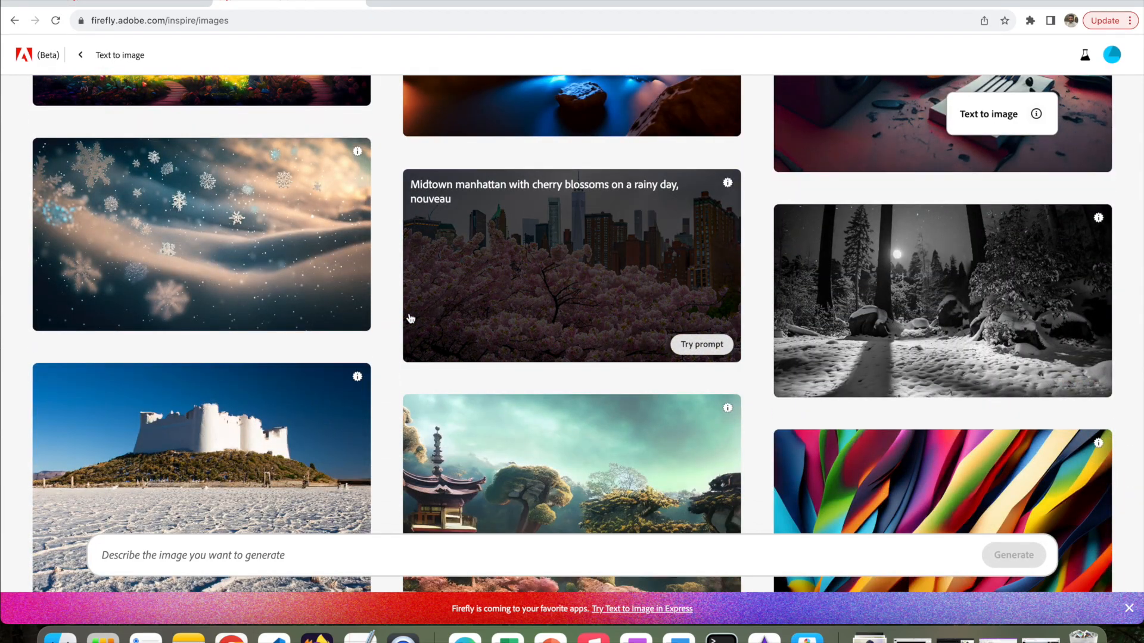
{"action": "scroll", "coordinate": [410, 318], "scroll_direction": "down", "scroll_amount": 4}
{"action": "scroll", "coordinate": [411, 319], "scroll_direction": "down", "scroll_amount": 7}
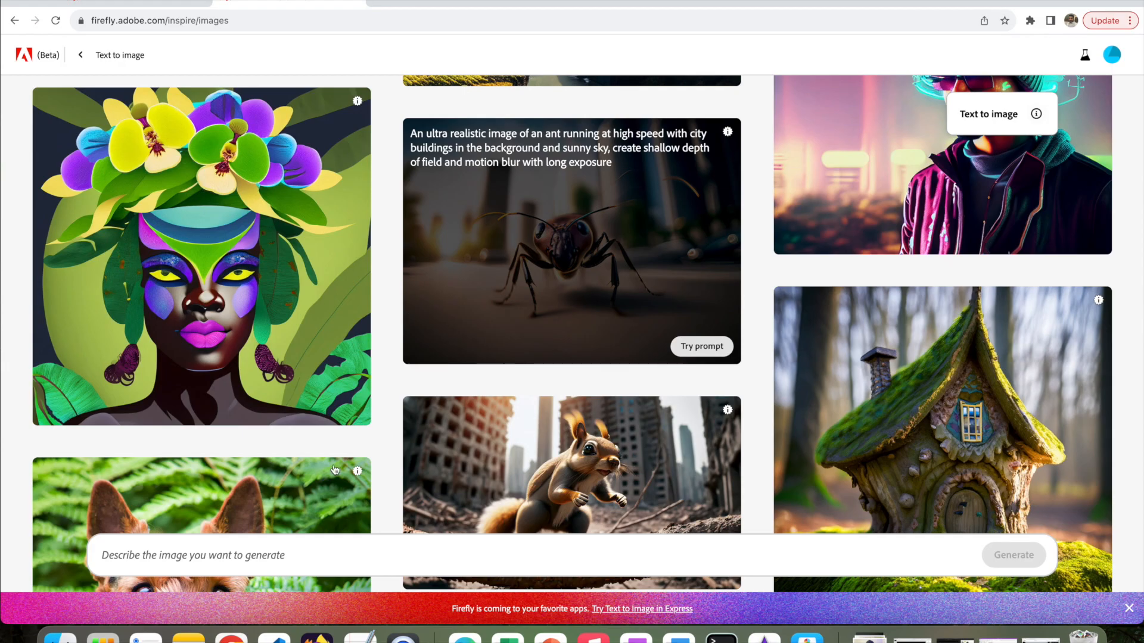
{"action": "left_click", "coordinate": [125, 547]}
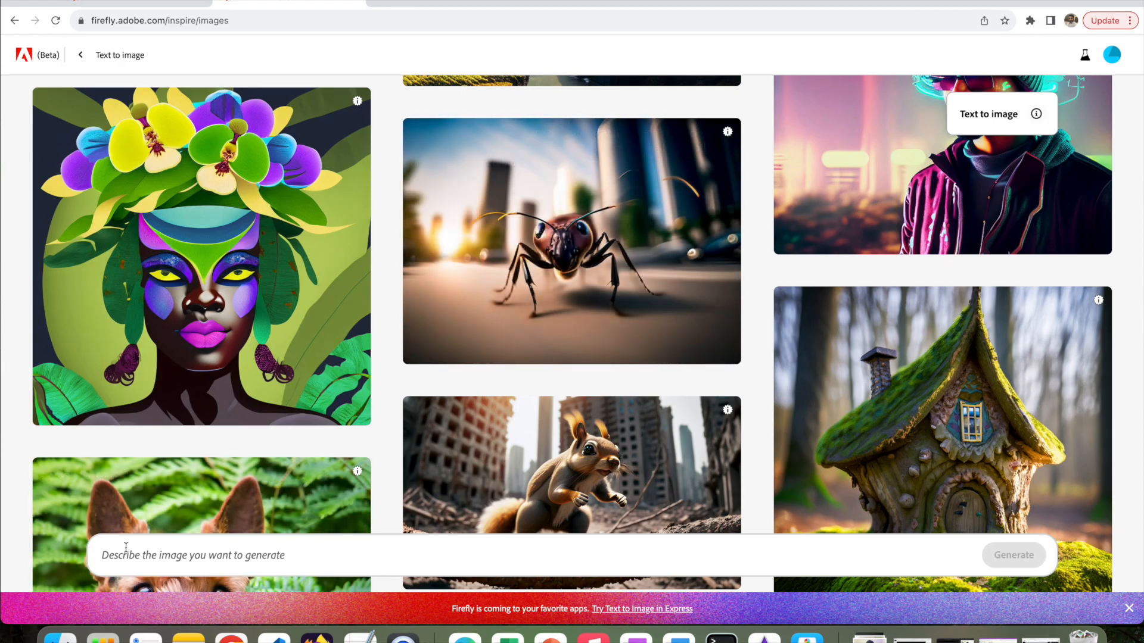
{"action": "type", "text": "cat und"}
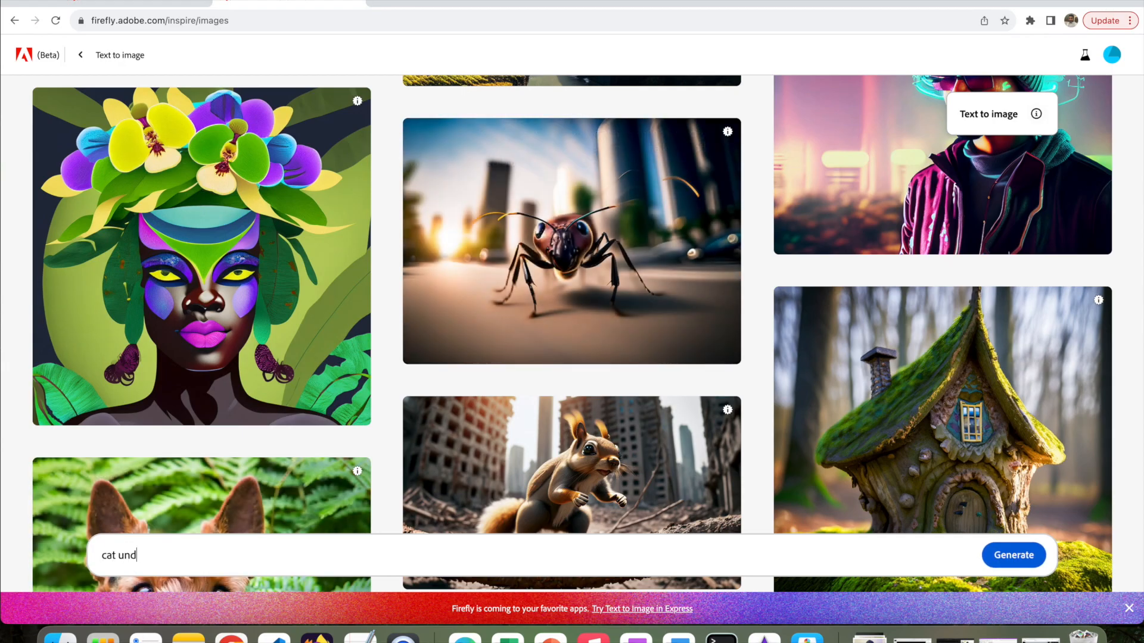
{"action": "type", "text": "er the tree"}
{"action": "left_click", "coordinate": [1014, 555]}
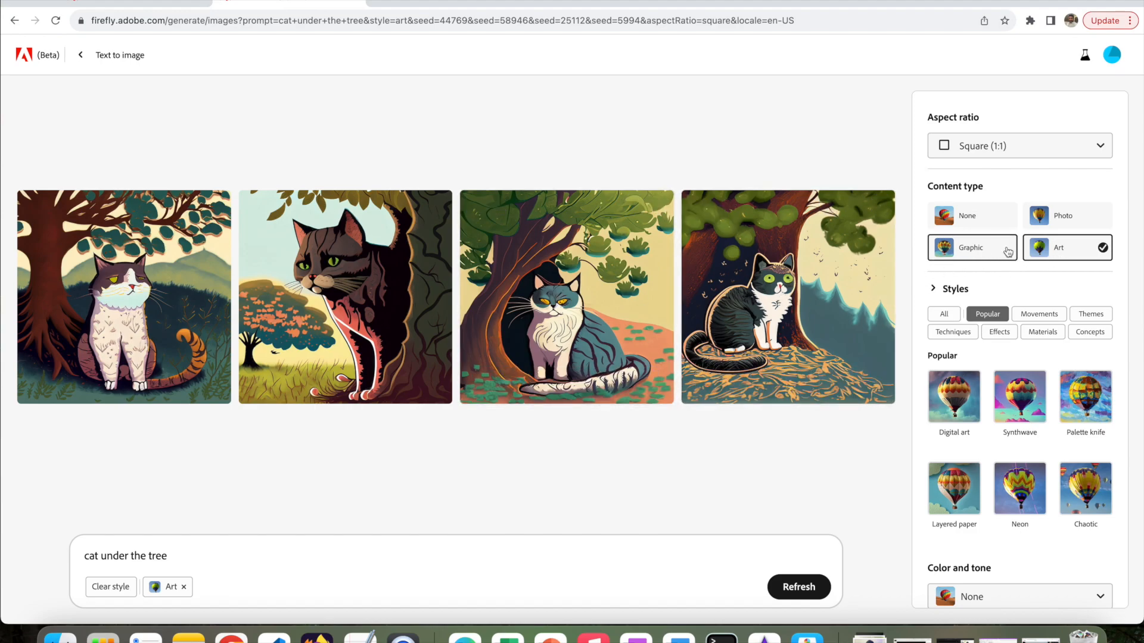
Step: Switch the content type of the cat images to Photo and view the edit options for the first result
{"action": "left_click", "coordinate": [1061, 222]}
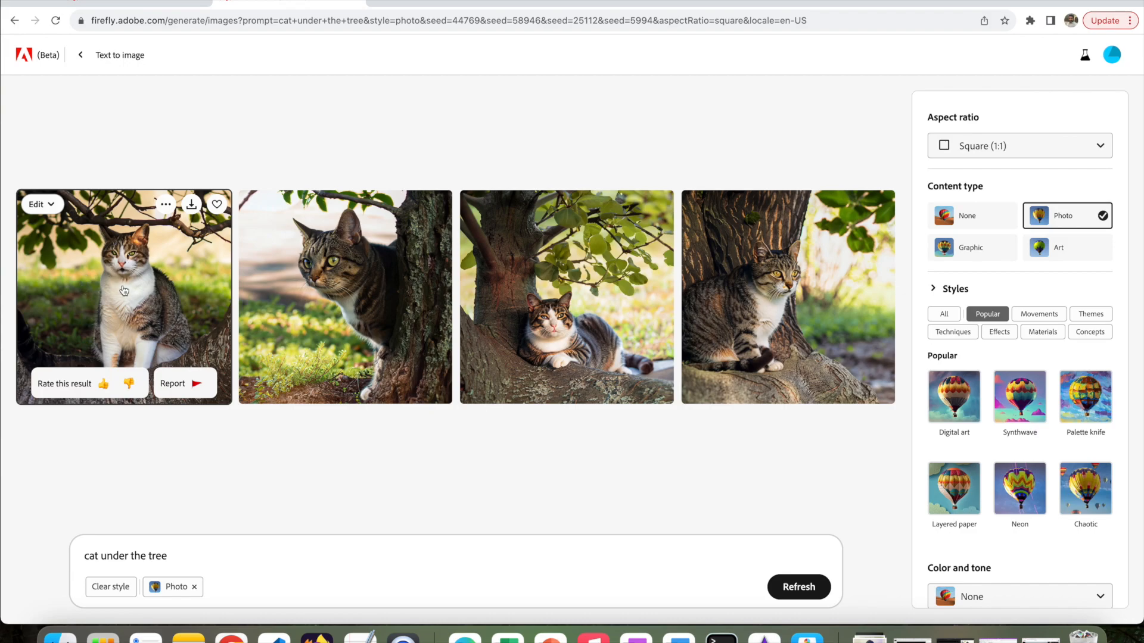
{"action": "left_click", "coordinate": [51, 205]}
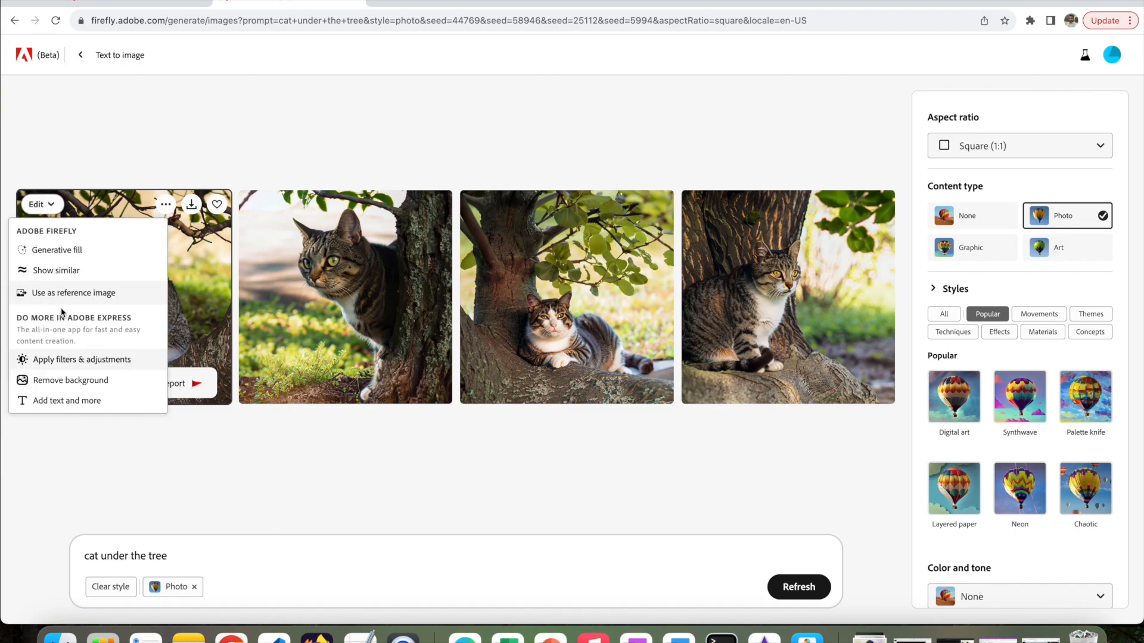
{"action": "left_click", "coordinate": [197, 449]}
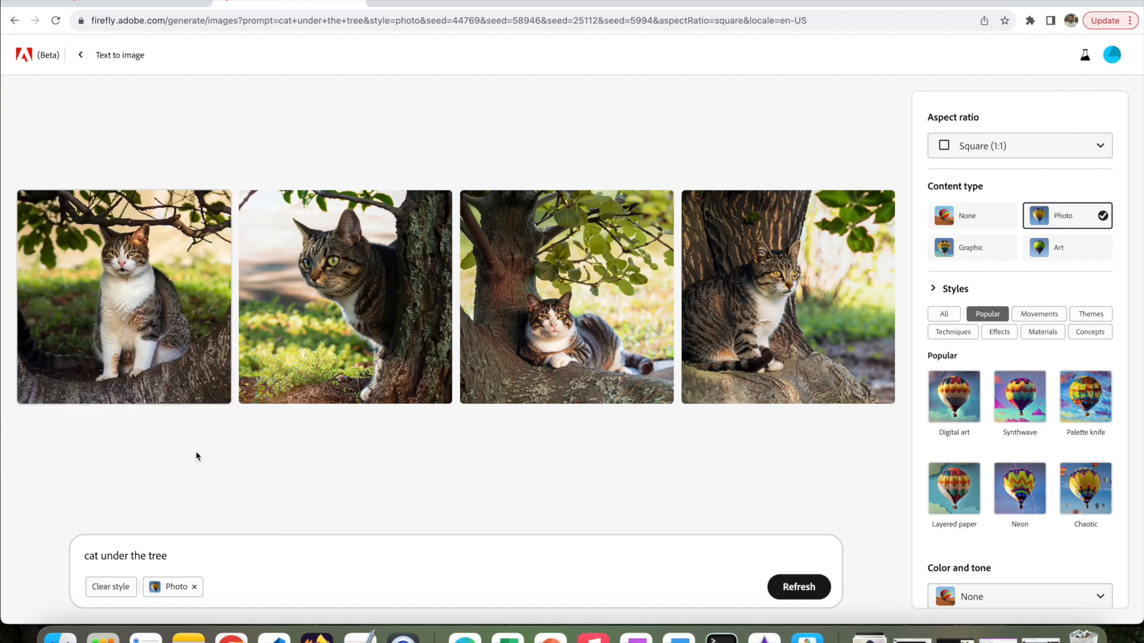